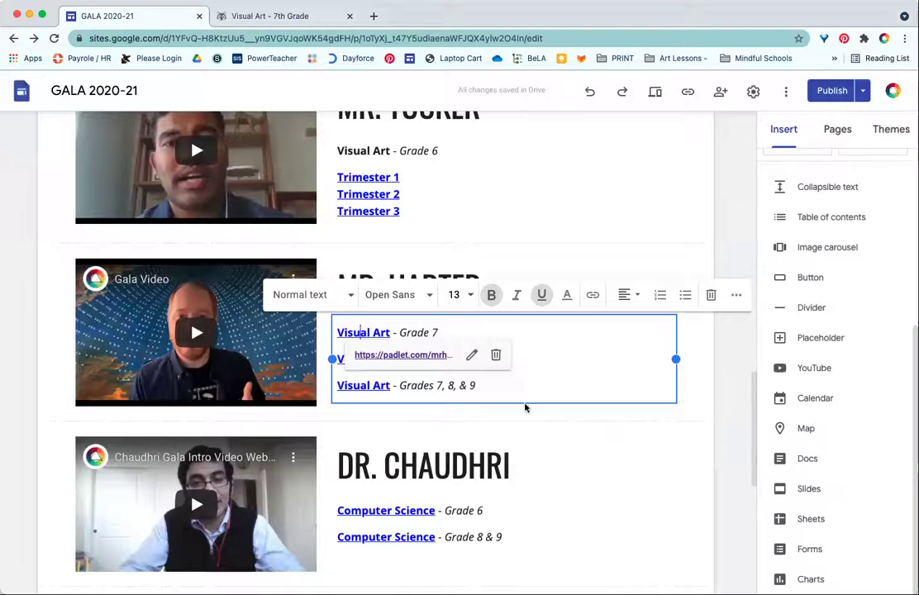
# - On the Visual Art - 7th Grade wall, add a test draft post and delete it
pyautogui.click(273, 16)
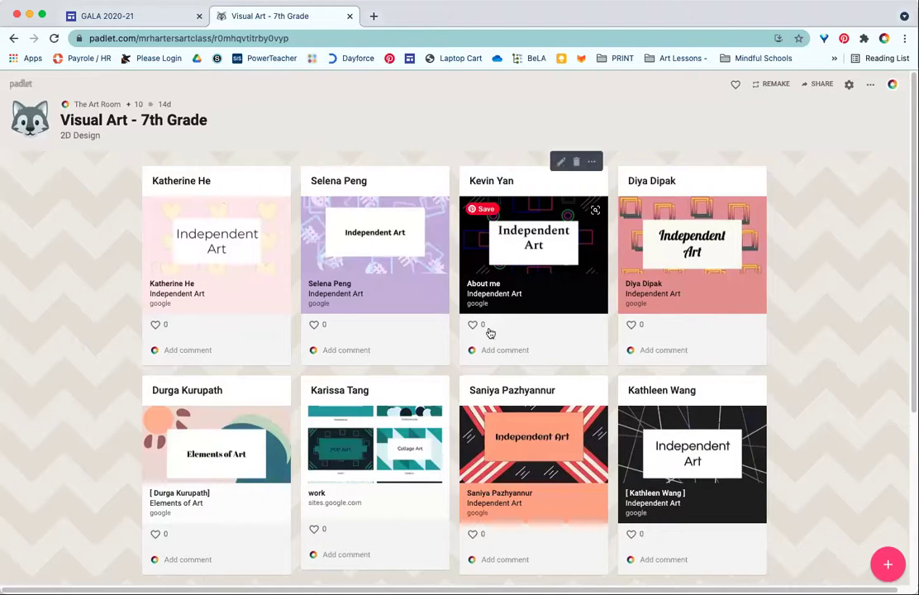
pyautogui.doubleClick(804, 299)
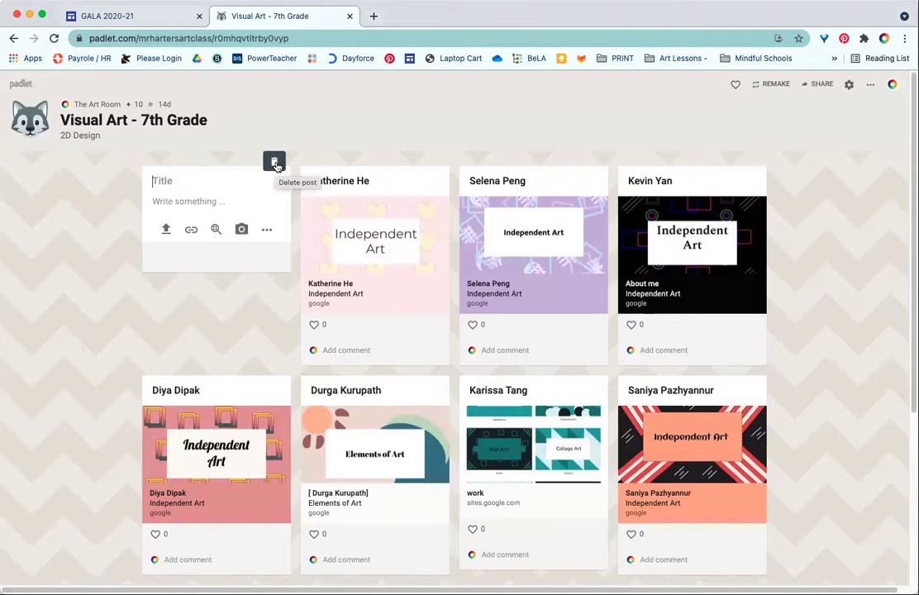
pyautogui.click(275, 163)
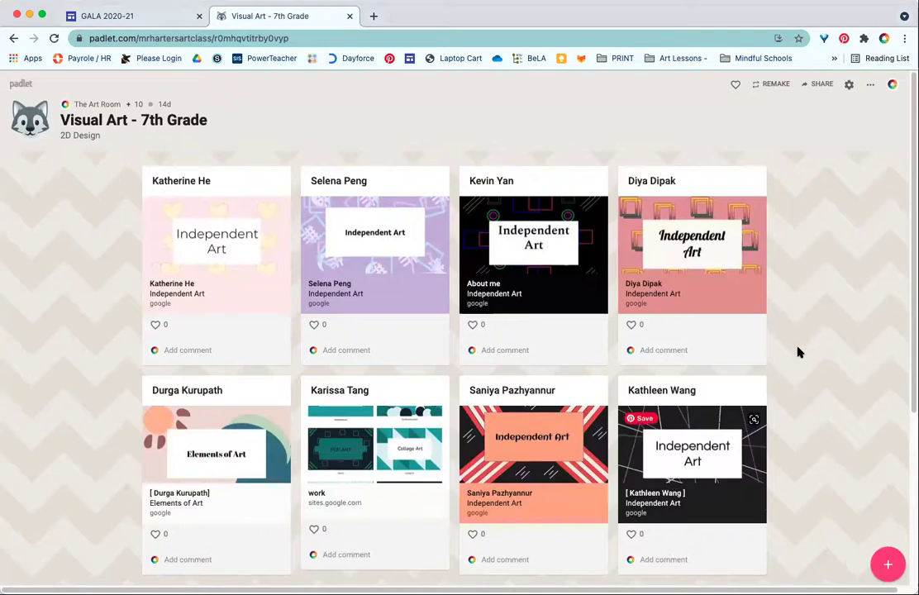
# - Open the wall's Share or embed settings and highlight the Secret, visitors-can-write privacy
pyautogui.click(873, 87)
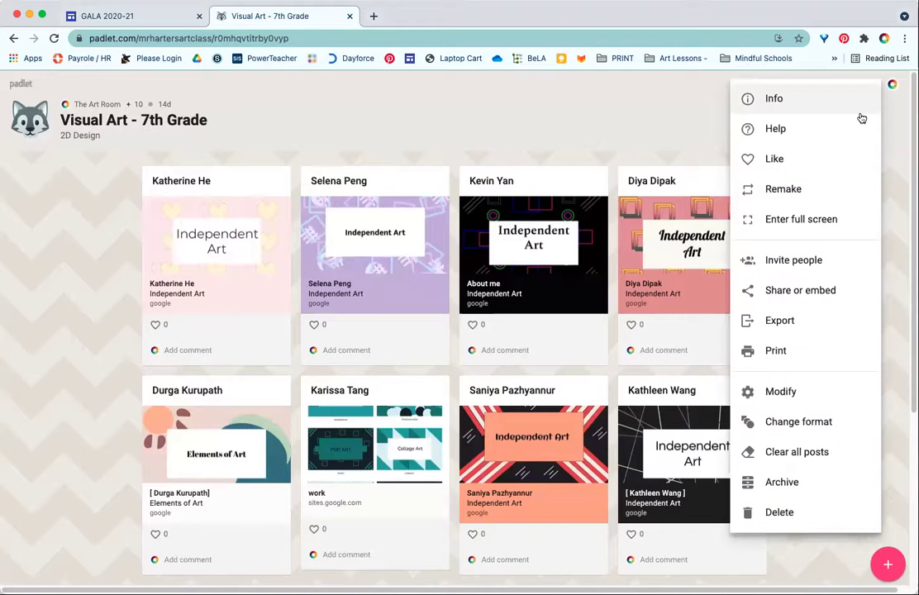
pyautogui.click(811, 290)
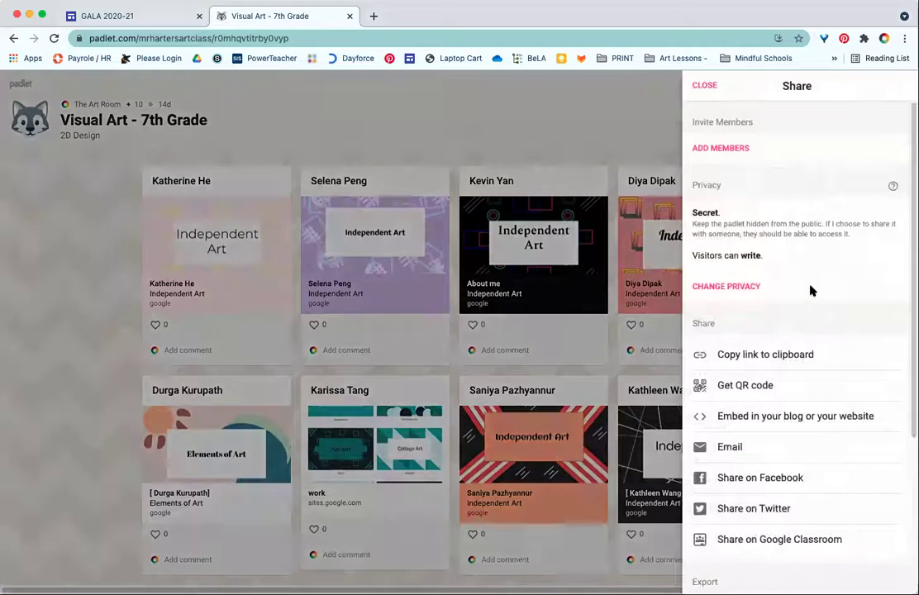
pyautogui.tripleClick(759, 255)
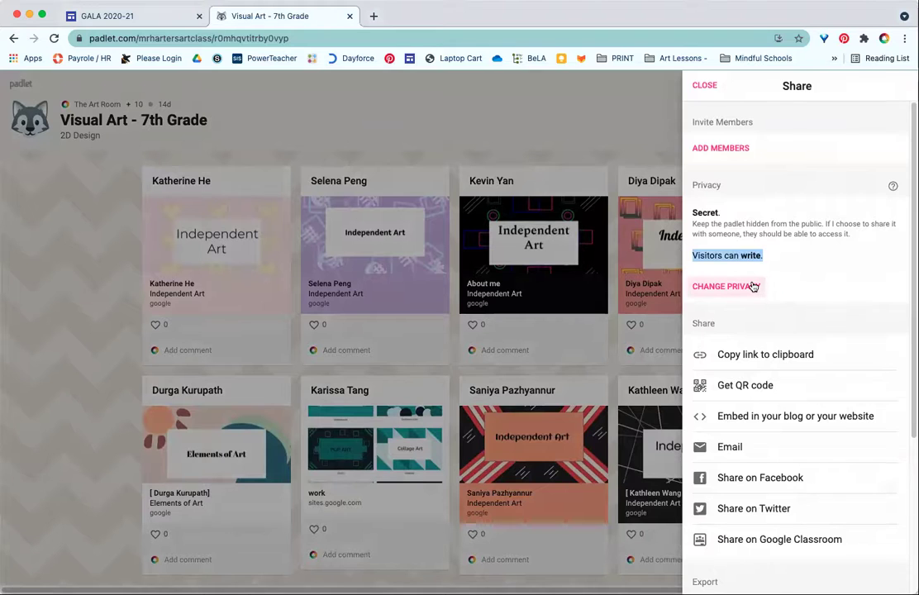
# - Under Change Privacy, set Visitor permissions to Can read and save
pyautogui.click(754, 286)
pyautogui.click(878, 419)
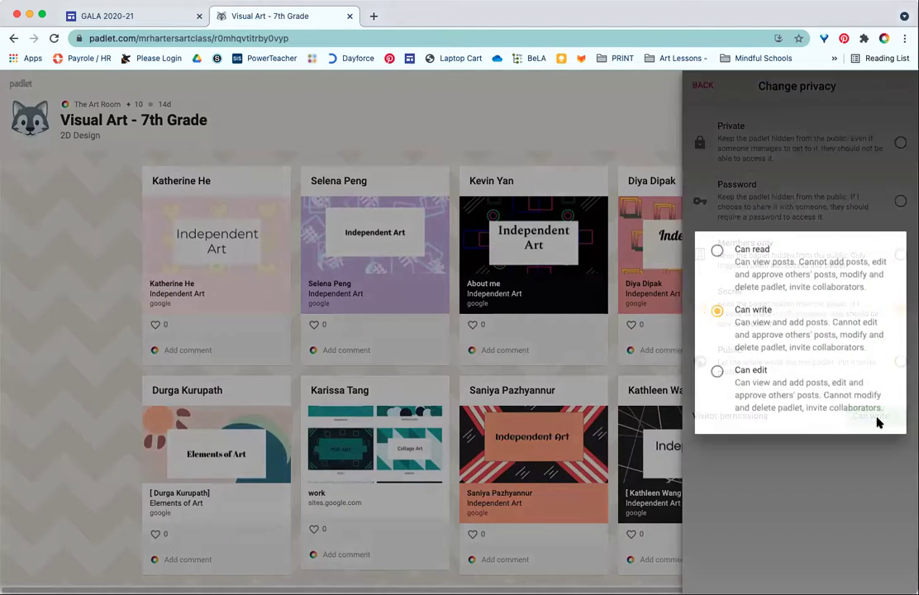
pyautogui.click(731, 251)
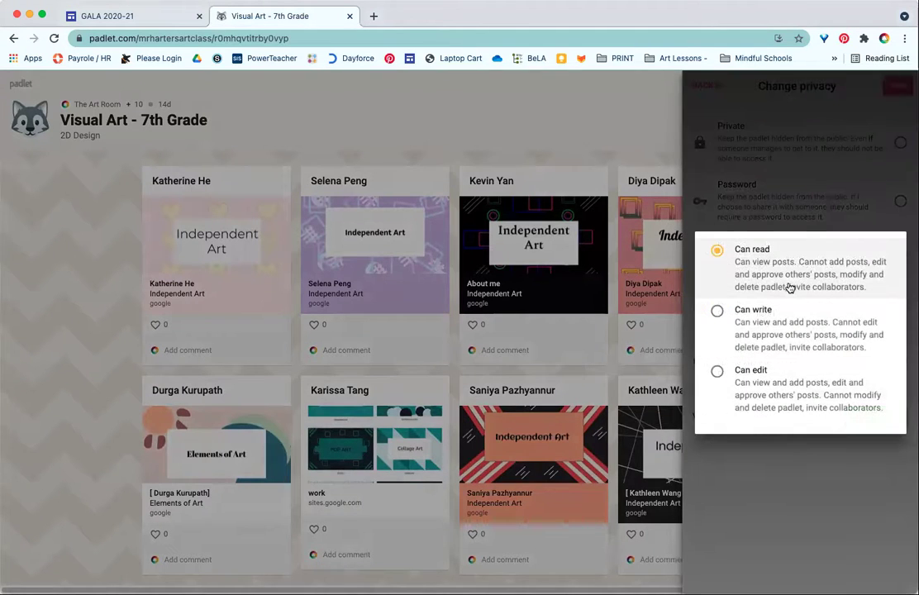
pyautogui.click(809, 499)
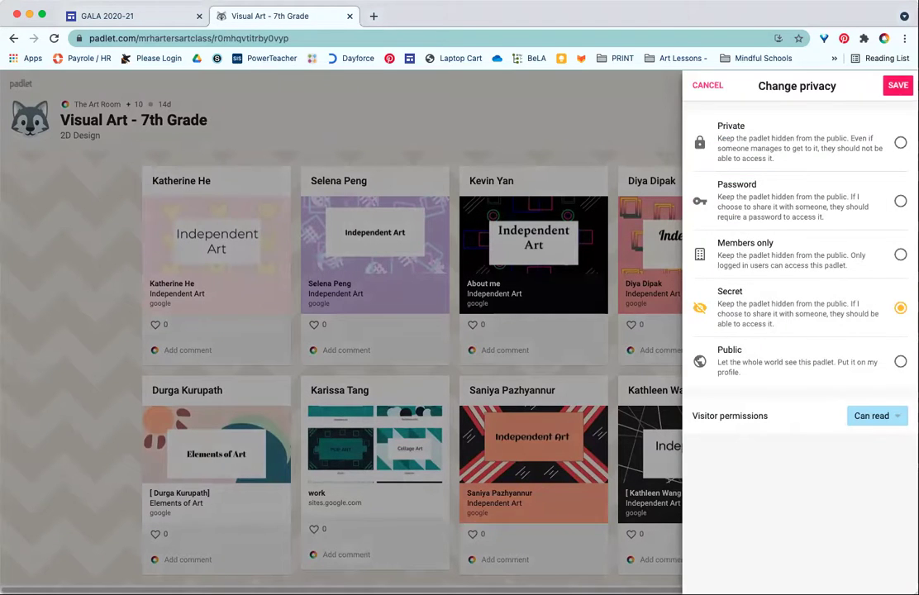
pyautogui.click(901, 85)
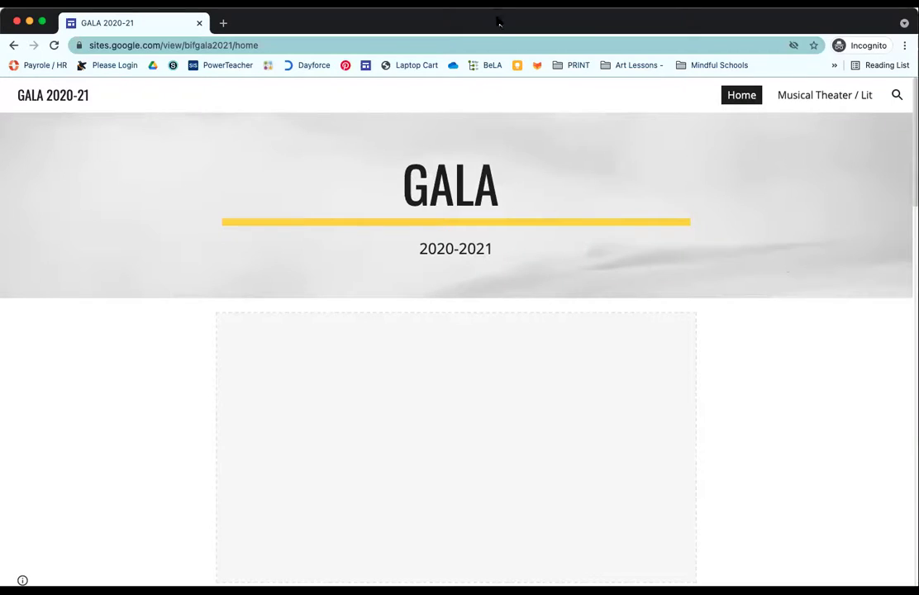
pyautogui.scroll(-7, 461, 390)
pyautogui.scroll(-3, 419, 400)
pyautogui.scroll(-3, 491, 405)
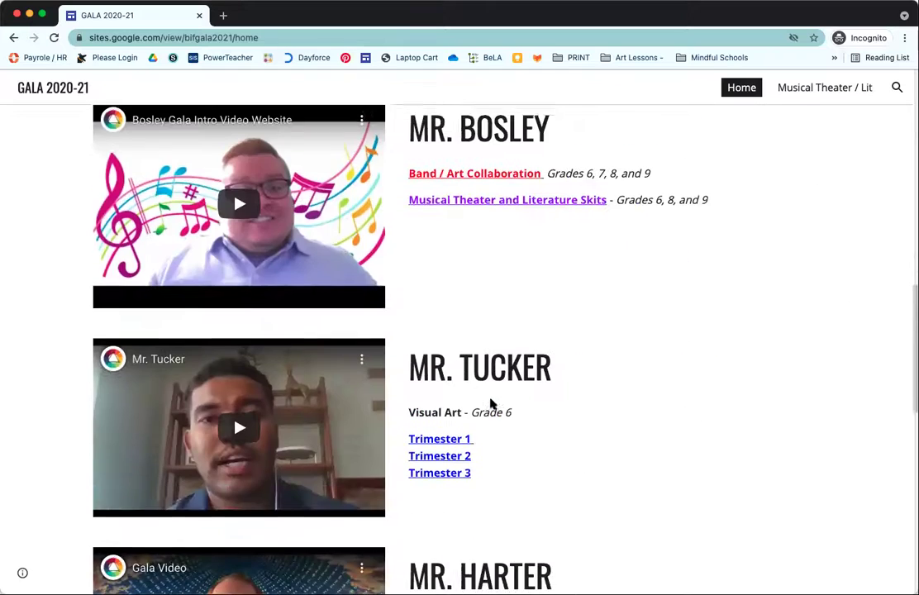